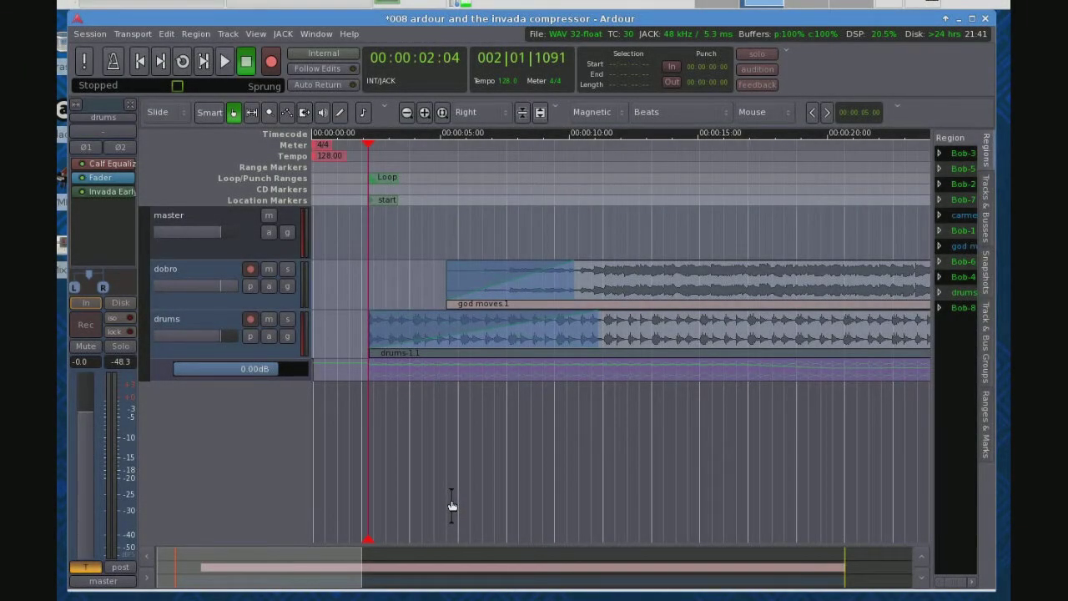
# - Compare the drums track with the dobro track, leaving the dobro track's mixer strip shown
pyautogui.click(208, 269)
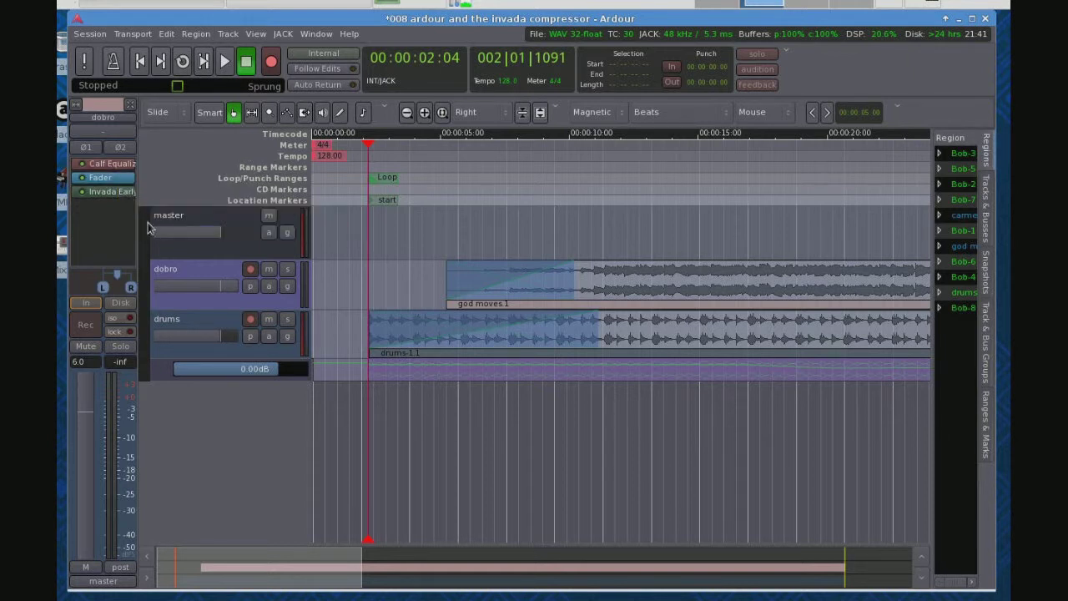
pyautogui.click(220, 325)
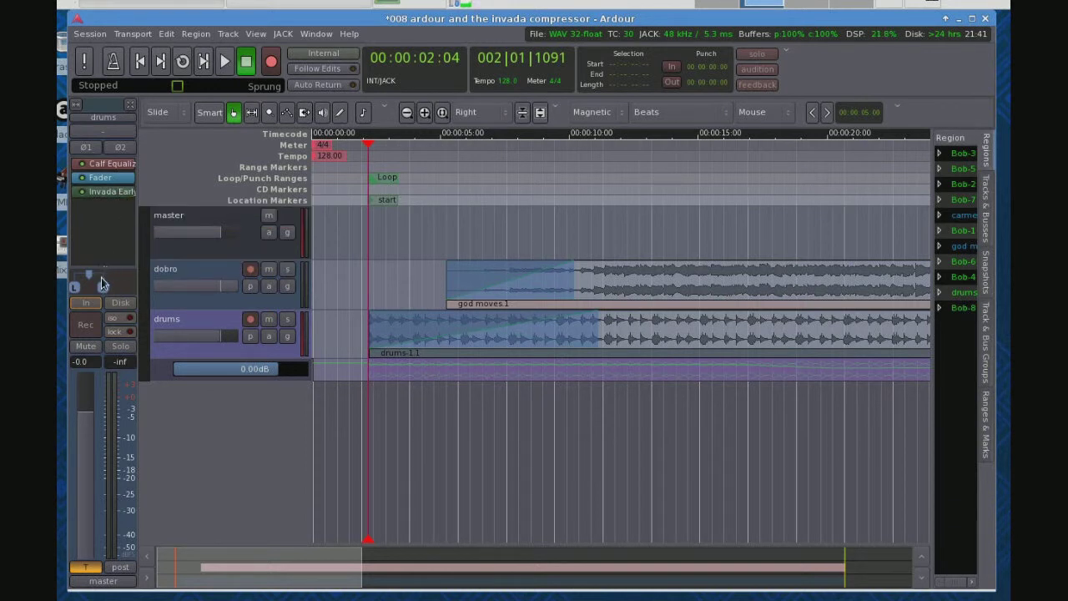
pyautogui.moveTo(98, 284)
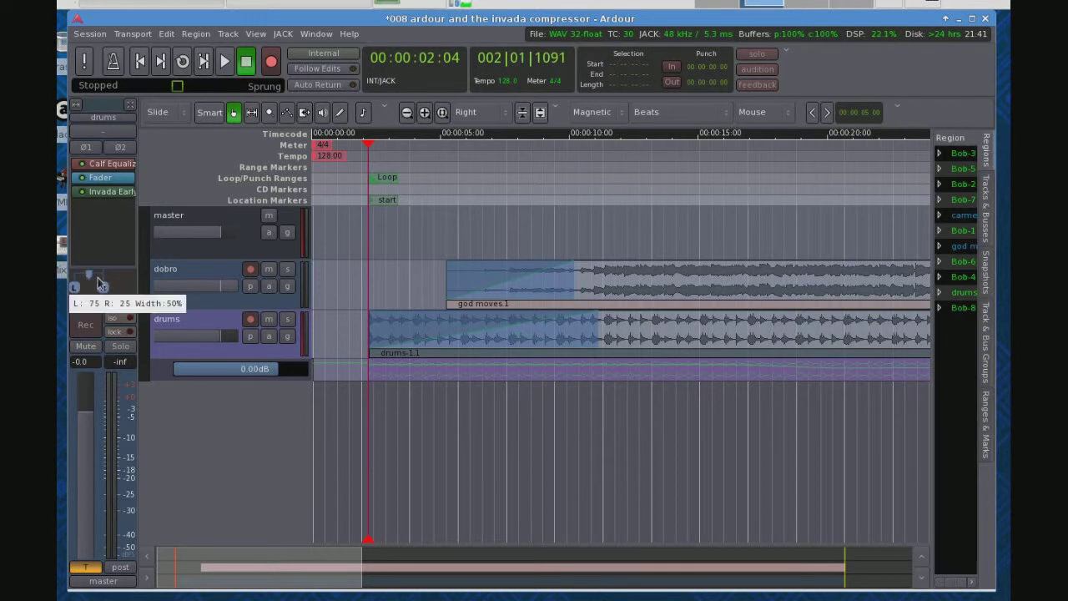
pyautogui.click(201, 269)
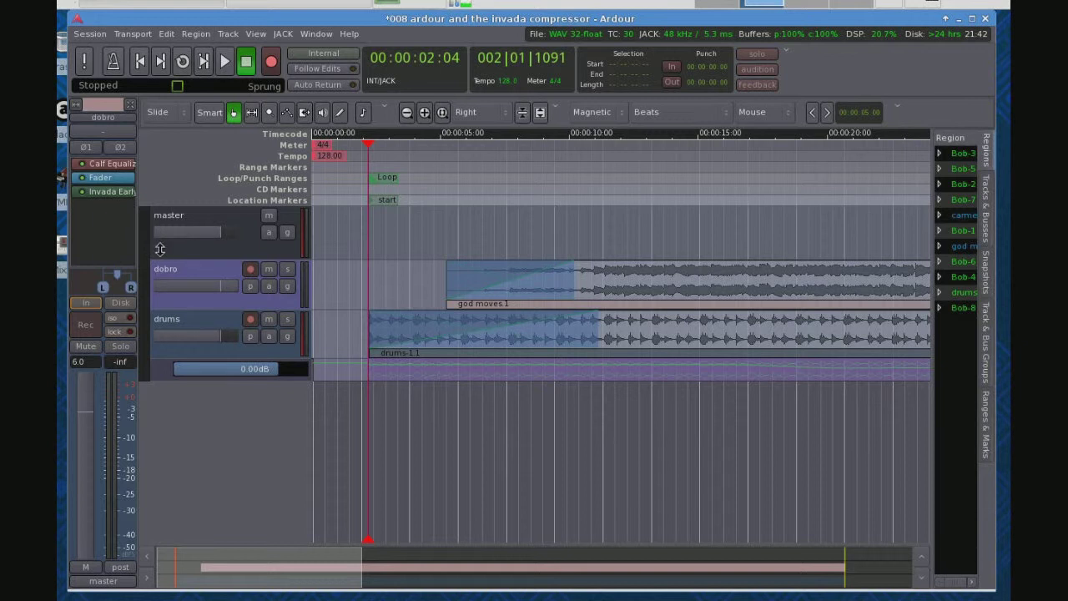
# - Open the Invada Early editors for dobro (moved right) and drums (placed beside it)
pyautogui.doubleClick(123, 195)
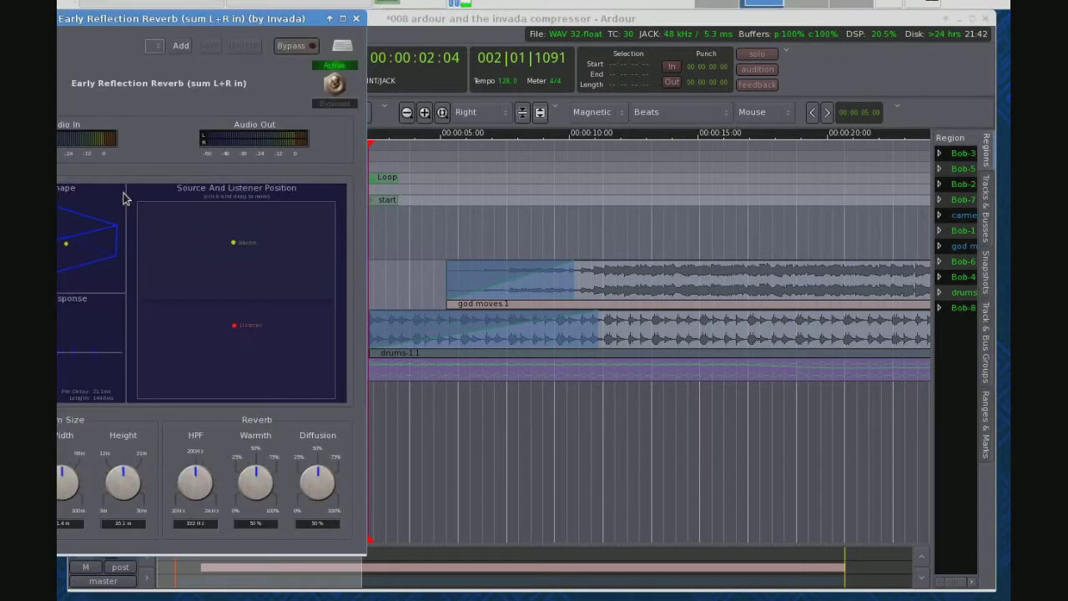
pyautogui.moveTo(142, 24); pyautogui.dragTo(593, 21)
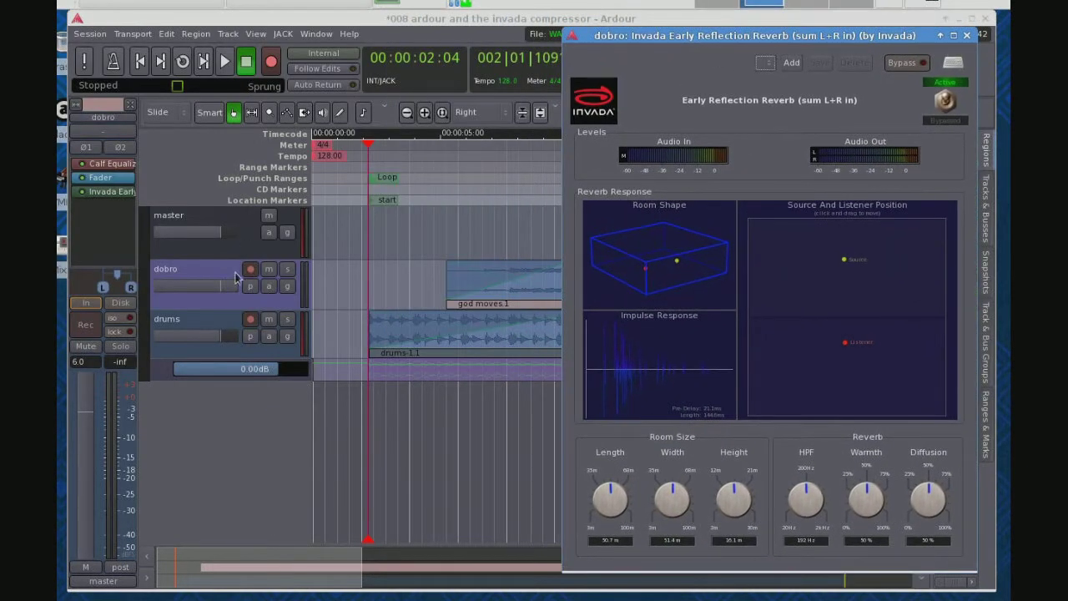
pyautogui.click(204, 322)
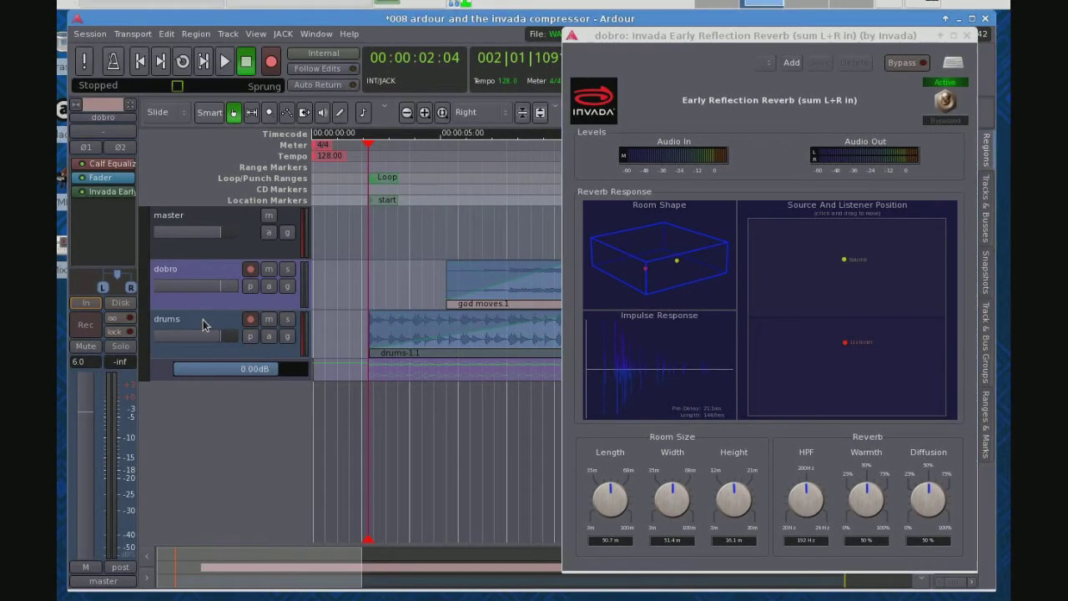
pyautogui.doubleClick(107, 194)
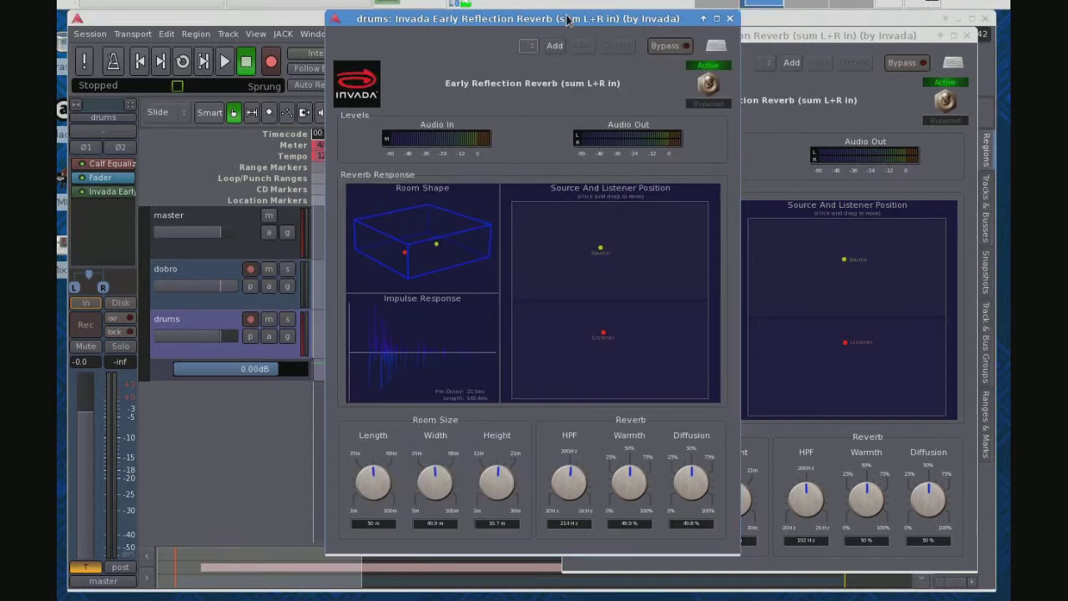
pyautogui.moveTo(567, 24); pyautogui.dragTo(357, 47)
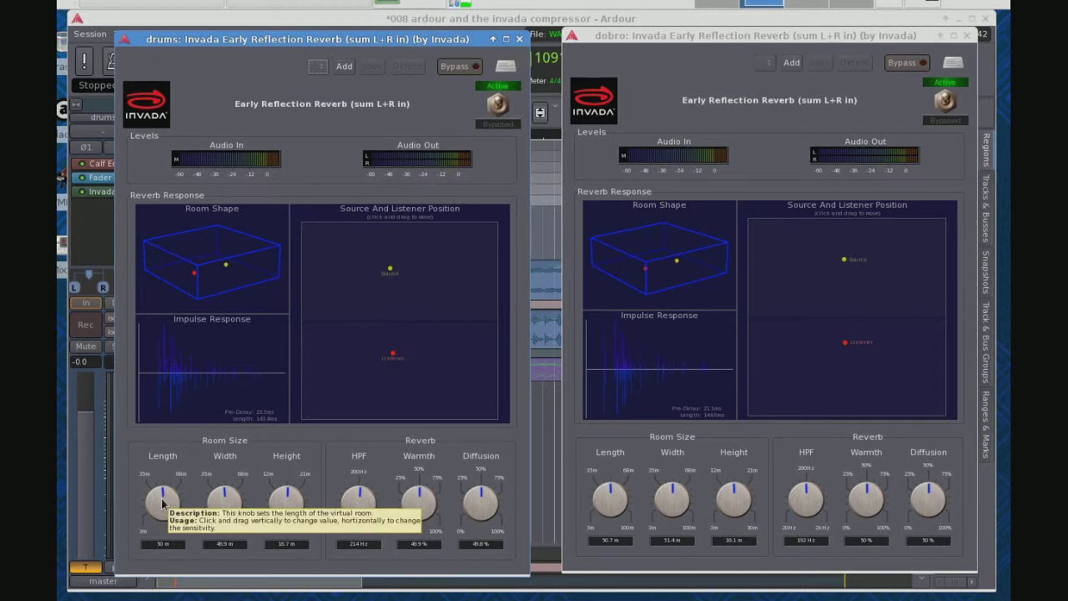
# - Shrink the drums reverb room to 3 × 5.91 × 3 m
pyautogui.moveTo(163, 504); pyautogui.dragTo(170, 567)
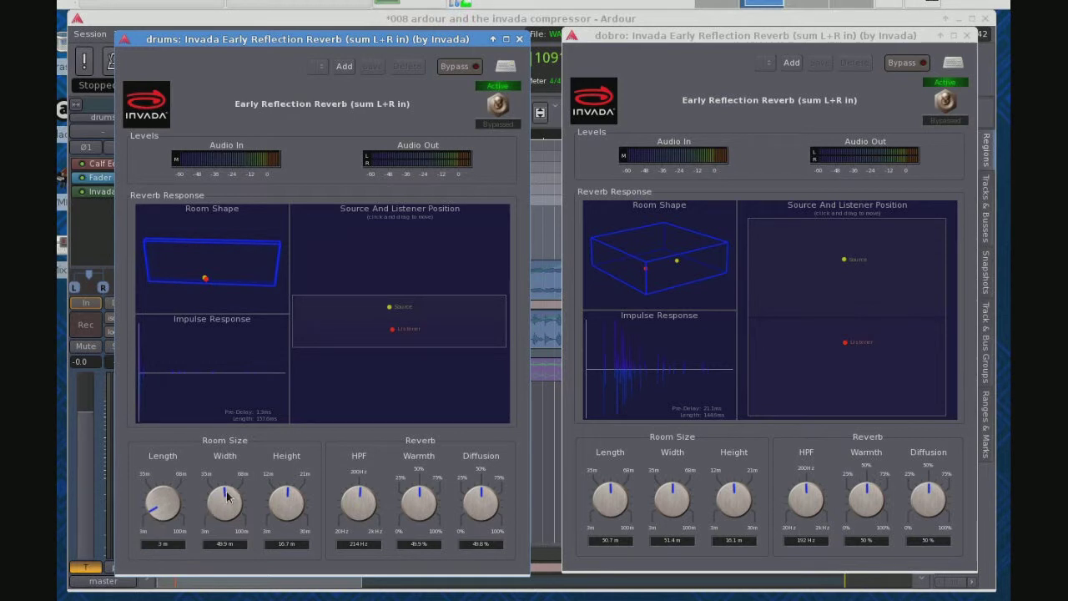
pyautogui.moveTo(227, 498); pyautogui.dragTo(222, 544)
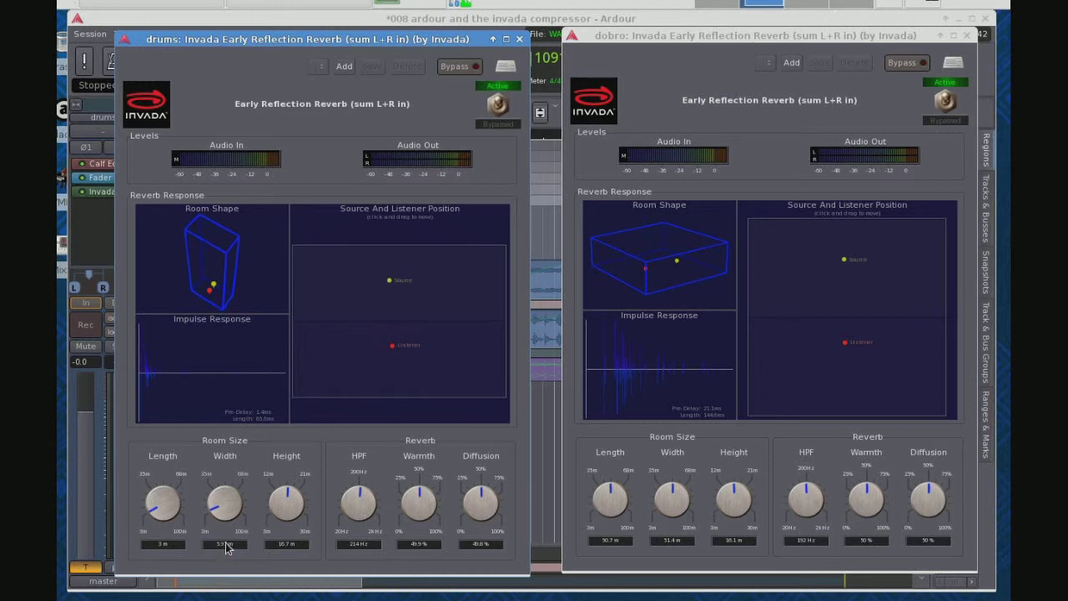
pyautogui.moveTo(286, 501); pyautogui.dragTo(328, 589)
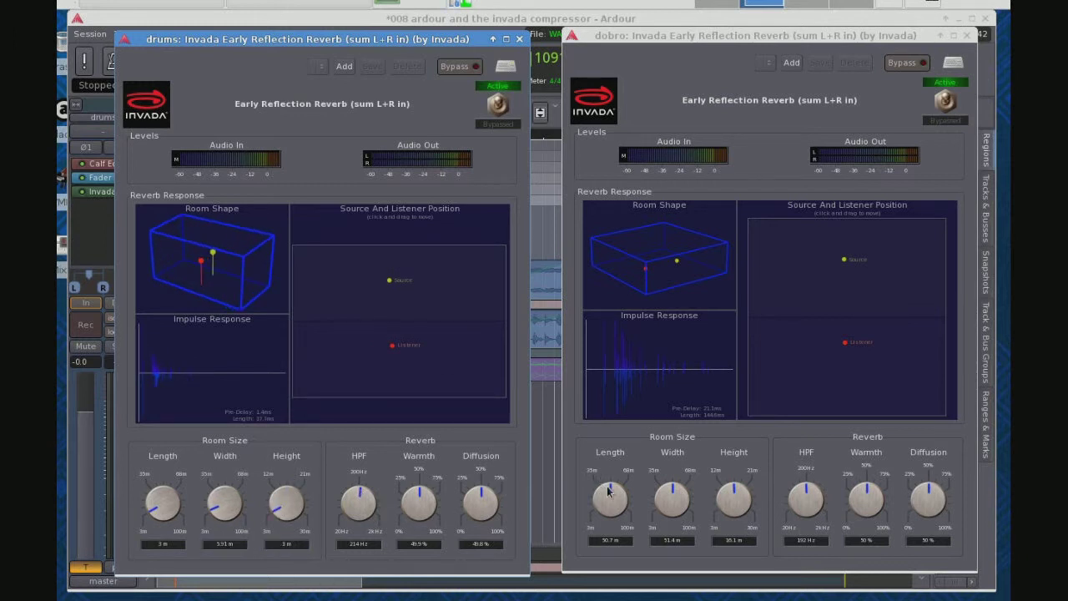
# - Shrink the dobro room to 3.53 × 5.4 × 3 m, then lower the drums high-pass frequency
pyautogui.moveTo(602, 491); pyautogui.dragTo(604, 514)
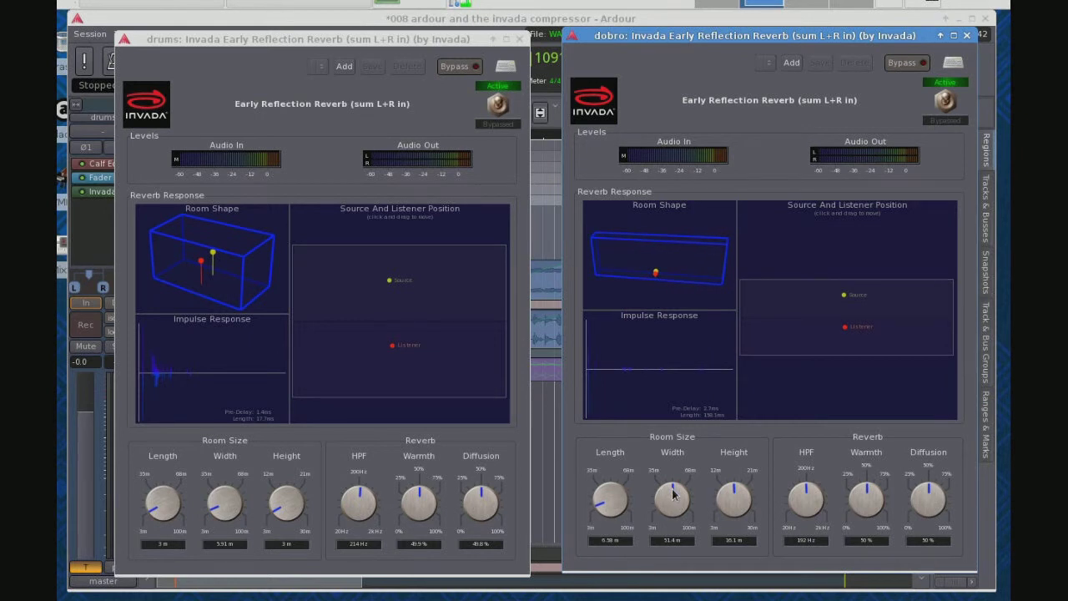
pyautogui.moveTo(610, 500); pyautogui.dragTo(609, 524)
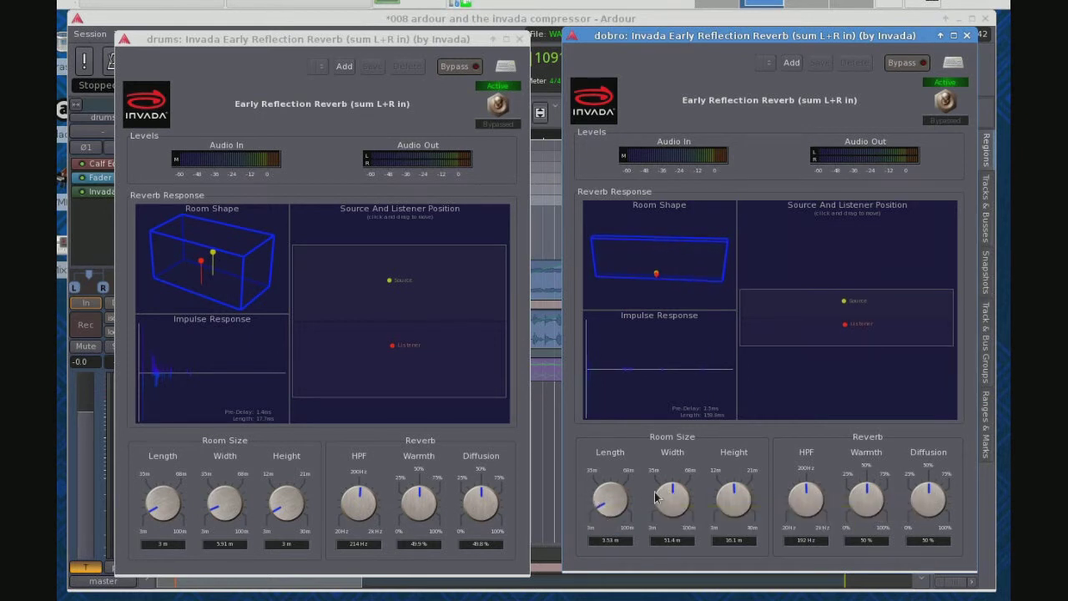
pyautogui.moveTo(673, 498); pyautogui.dragTo(670, 532)
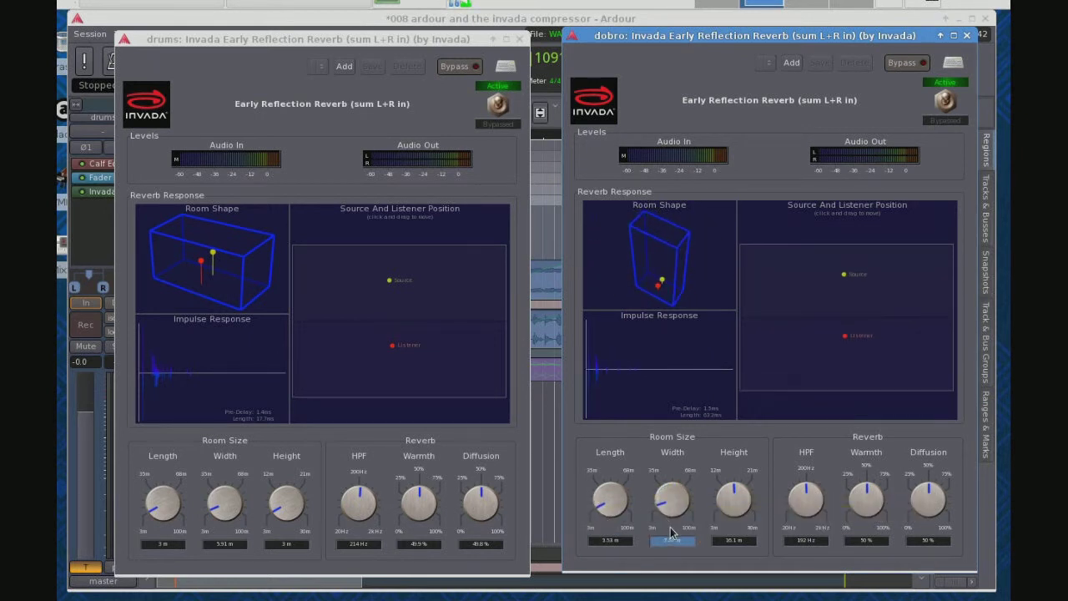
pyautogui.moveTo(733, 495); pyautogui.dragTo(738, 544)
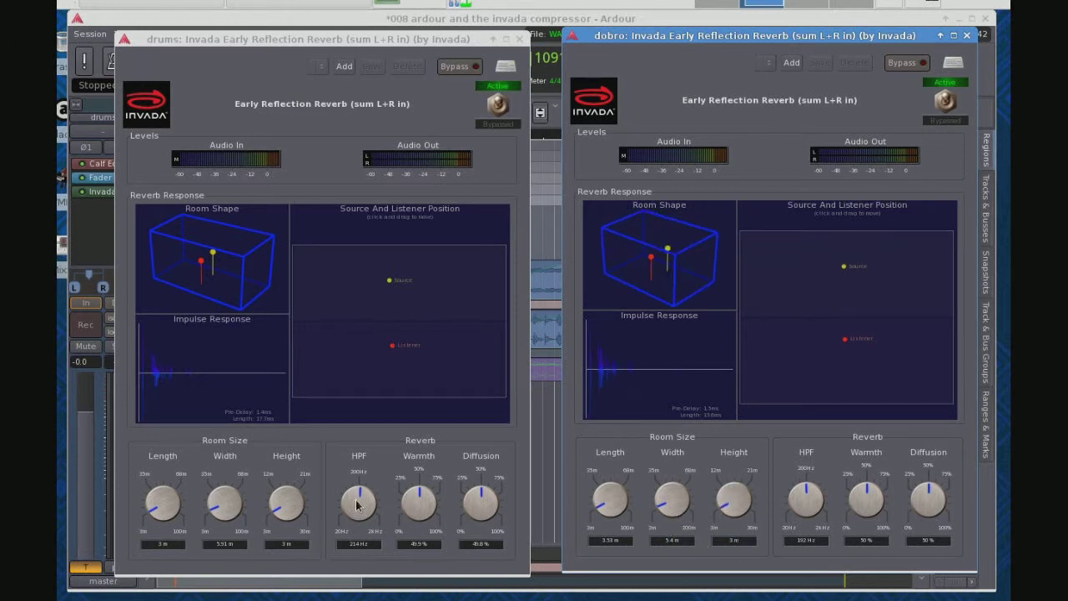
pyautogui.moveTo(358, 501); pyautogui.dragTo(349, 516)
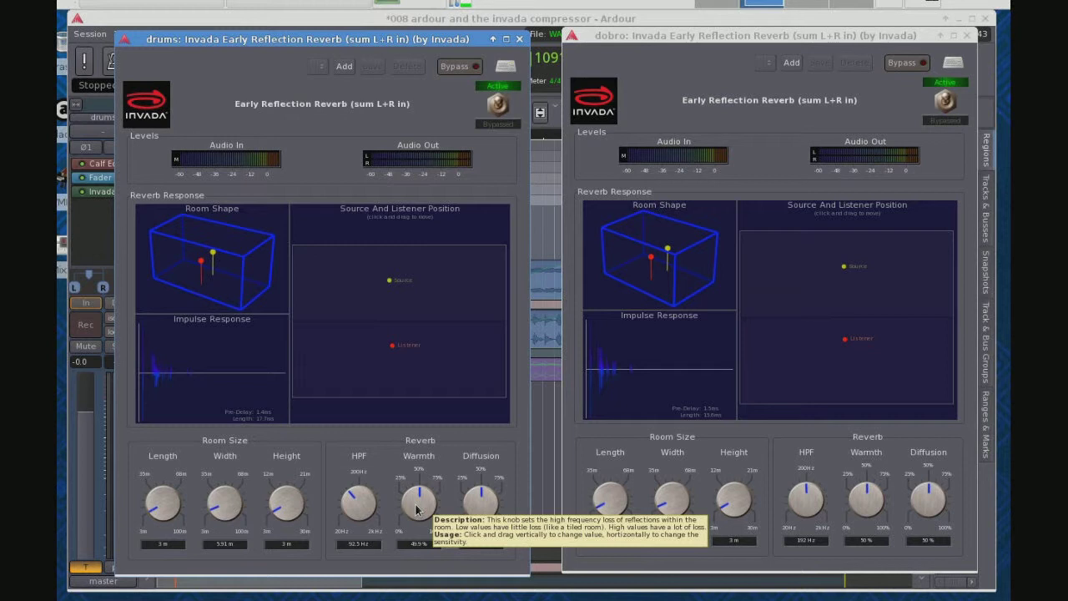
# - Try adjusting the Warmth knob on the drums reverb
pyautogui.moveTo(423, 502); pyautogui.dragTo(419, 465)
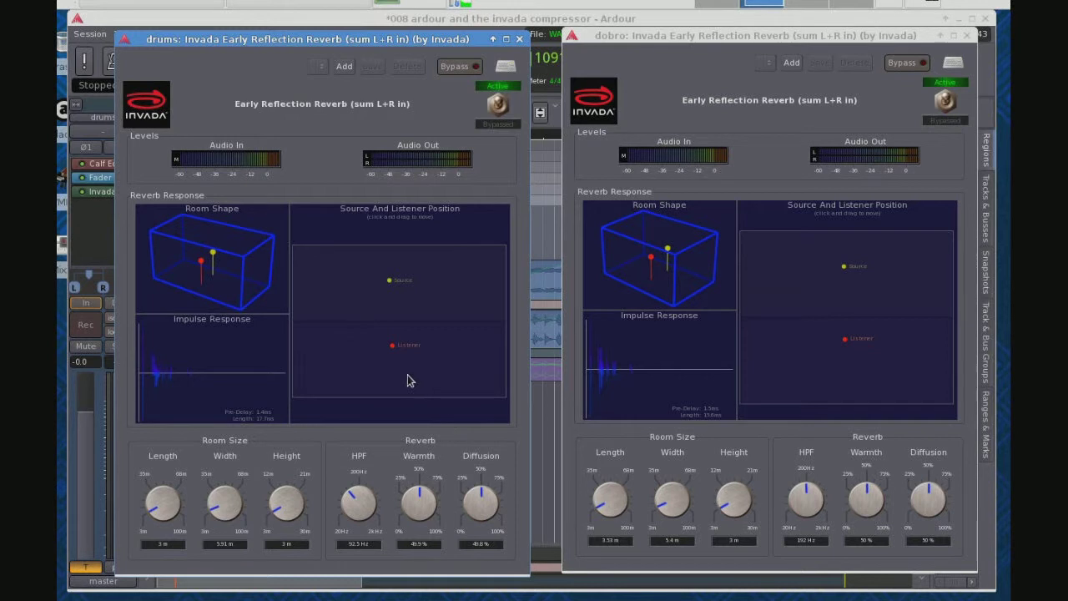
# - Move the drums source left and the dobro source right in their room pads
pyautogui.moveTo(390, 282); pyautogui.dragTo(309, 286)
pyautogui.moveTo(844, 270); pyautogui.dragTo(934, 272)
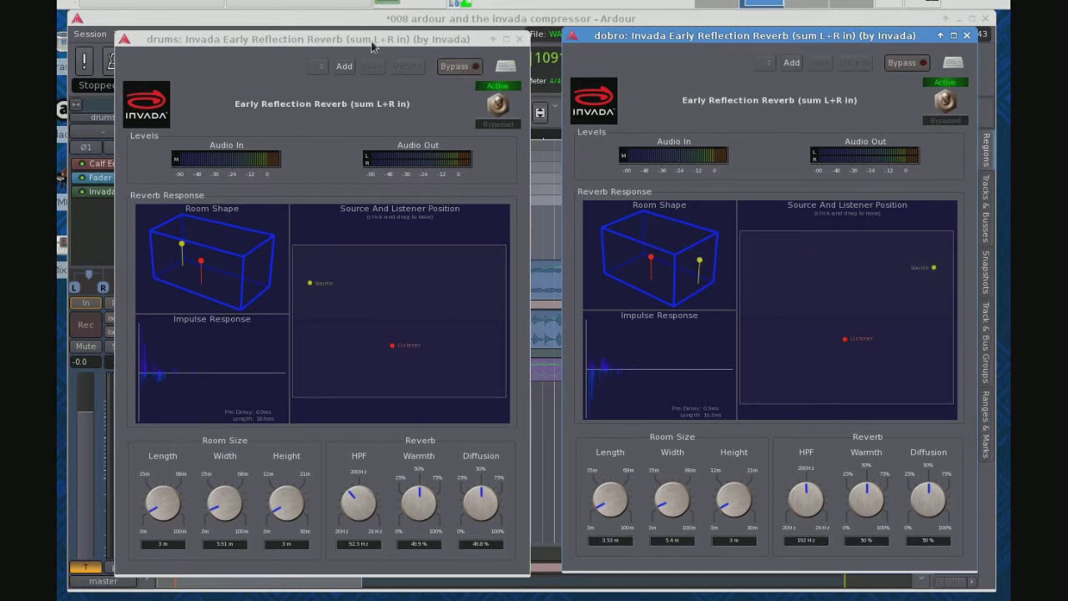
pyautogui.moveTo(365, 39); pyautogui.dragTo(353, 134)
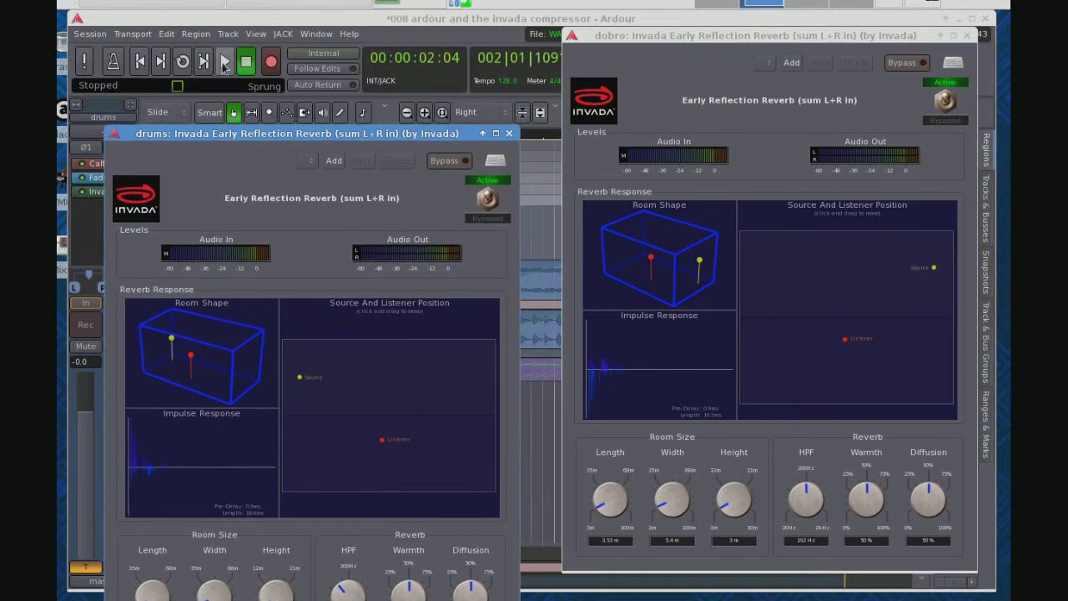
# - Start playback, lower the drums reverb window, and dip then restore the master level
pyautogui.click(225, 61)
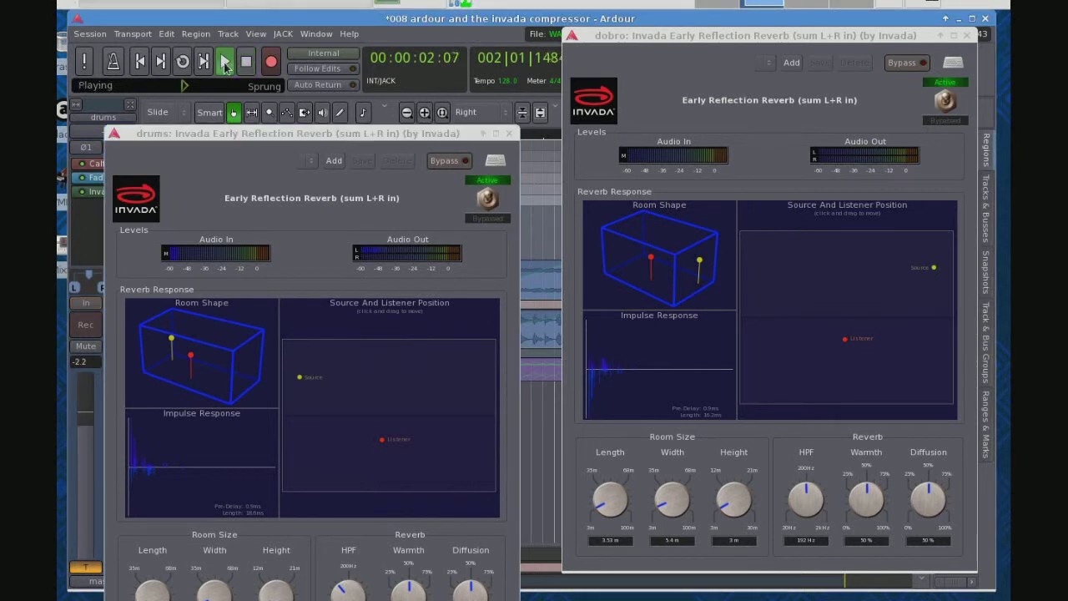
pyautogui.click(266, 134)
pyautogui.moveTo(265, 134); pyautogui.dragTo(252, 266)
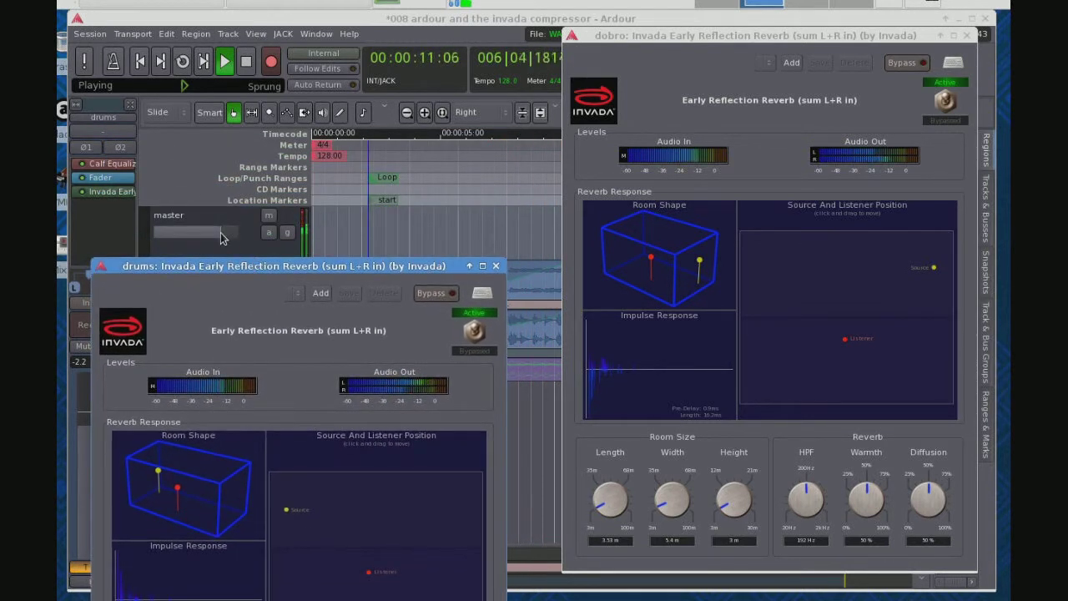
pyautogui.click(223, 237)
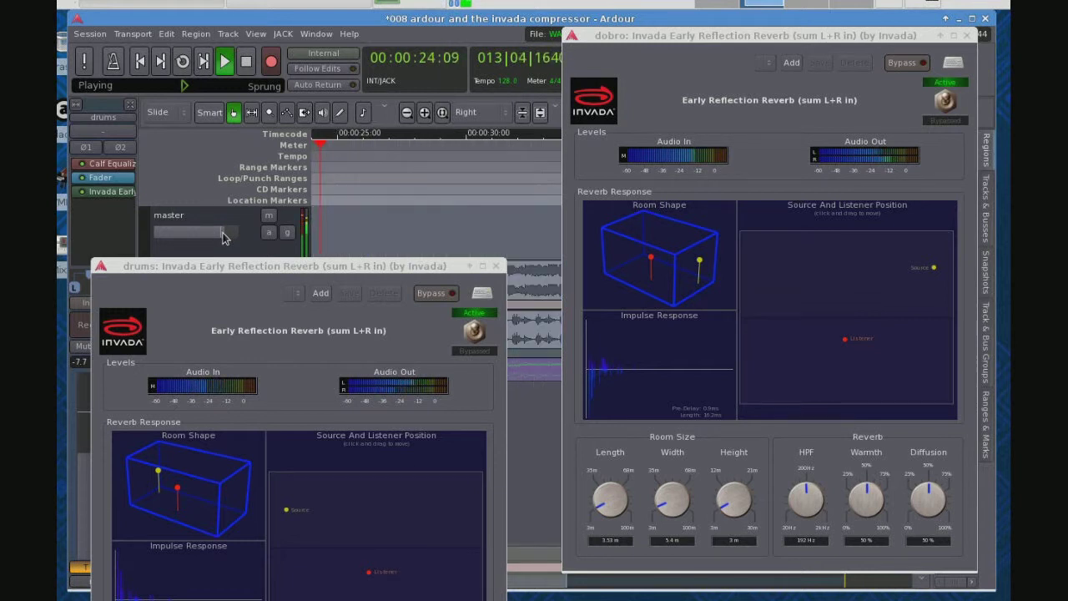
pyautogui.moveTo(223, 237); pyautogui.dragTo(193, 238)
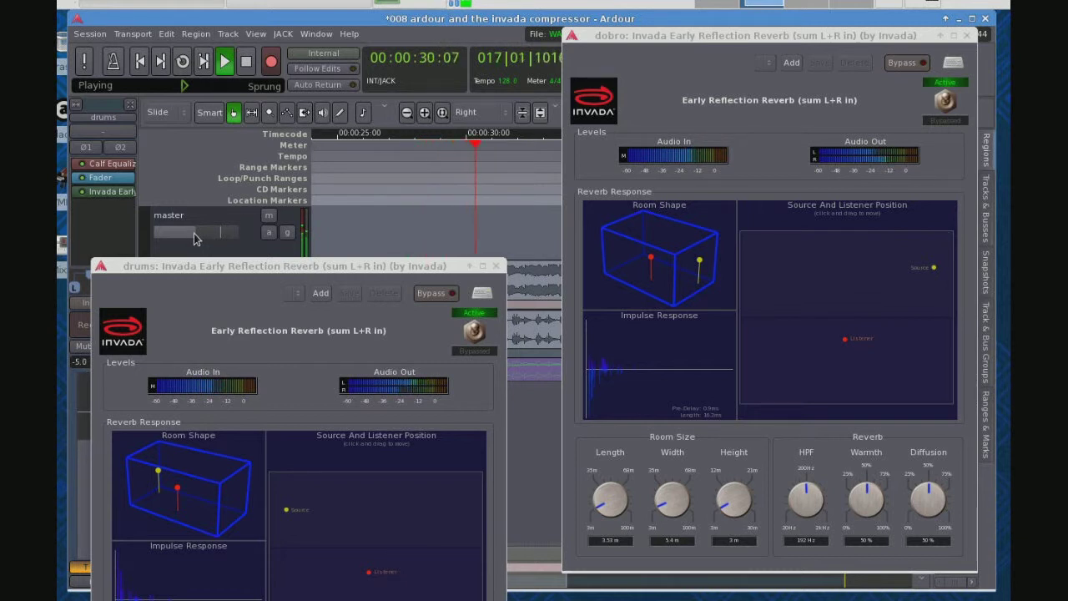
pyautogui.moveTo(195, 239); pyautogui.dragTo(224, 239)
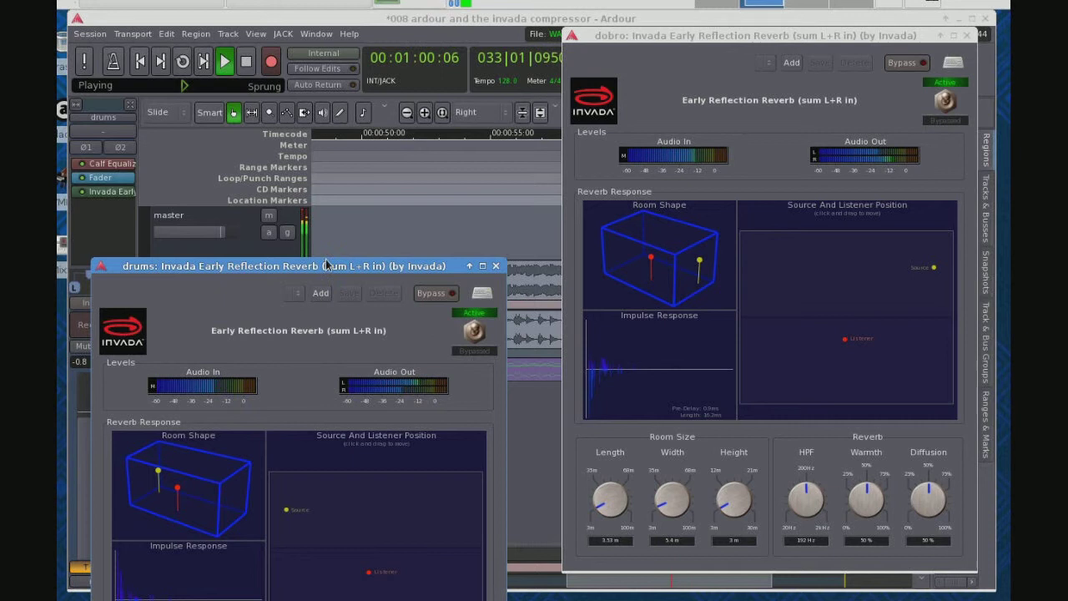
# - Rearrange the drums and dobro reverb windows vertically while listening, then stop playback
pyautogui.moveTo(325, 269); pyautogui.dragTo(328, 114)
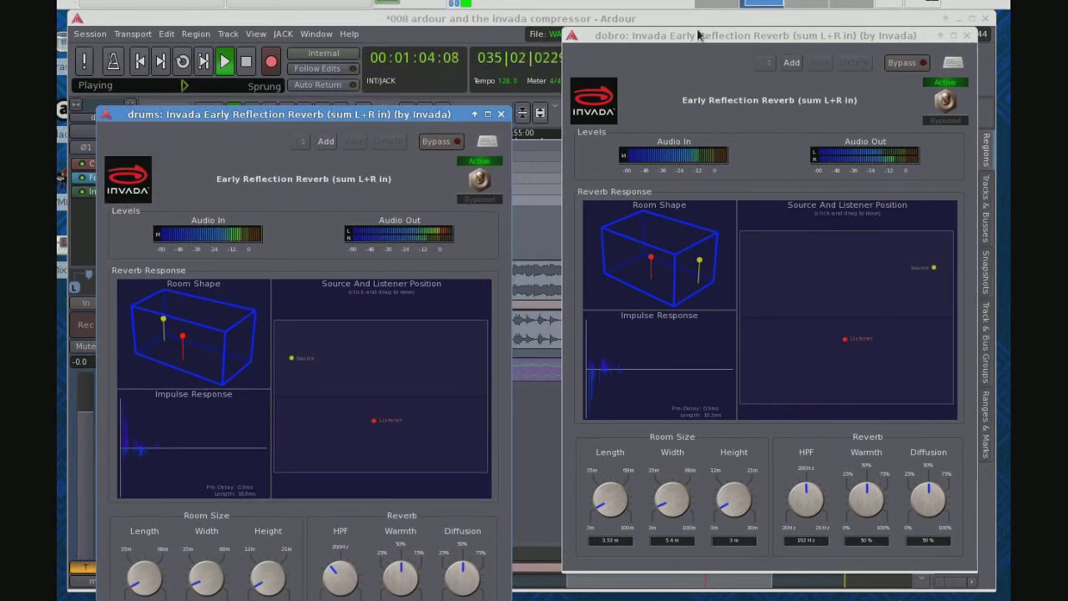
pyautogui.moveTo(703, 46); pyautogui.dragTo(711, 177)
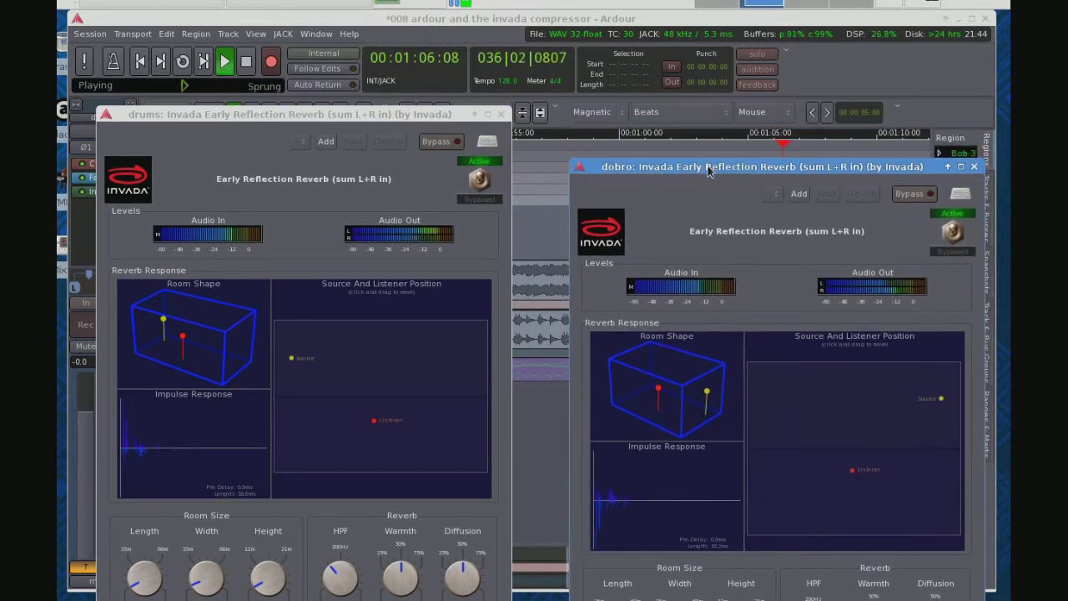
pyautogui.moveTo(354, 115); pyautogui.dragTo(363, 164)
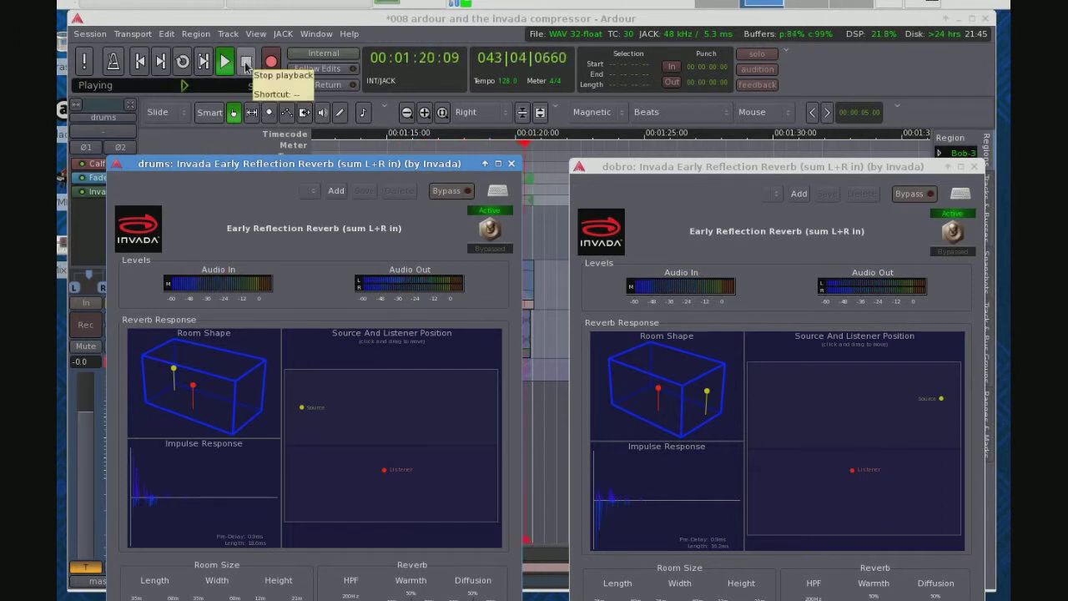
pyautogui.click(246, 64)
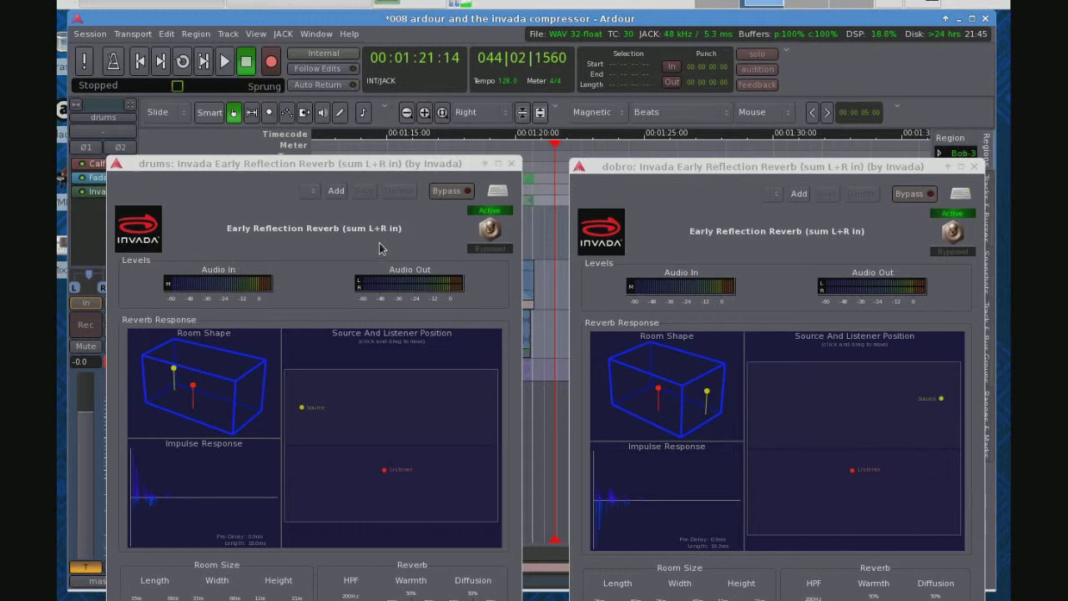
# - Move the drums reverb window up to reveal its room size and reverb settings
pyautogui.moveTo(313, 170); pyautogui.dragTo(298, 56)
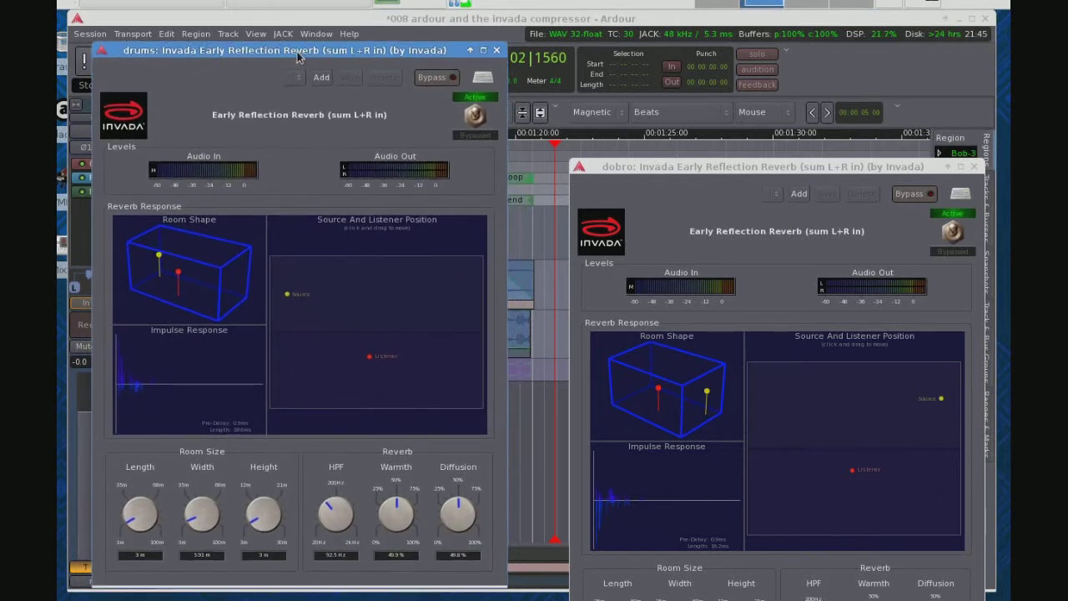